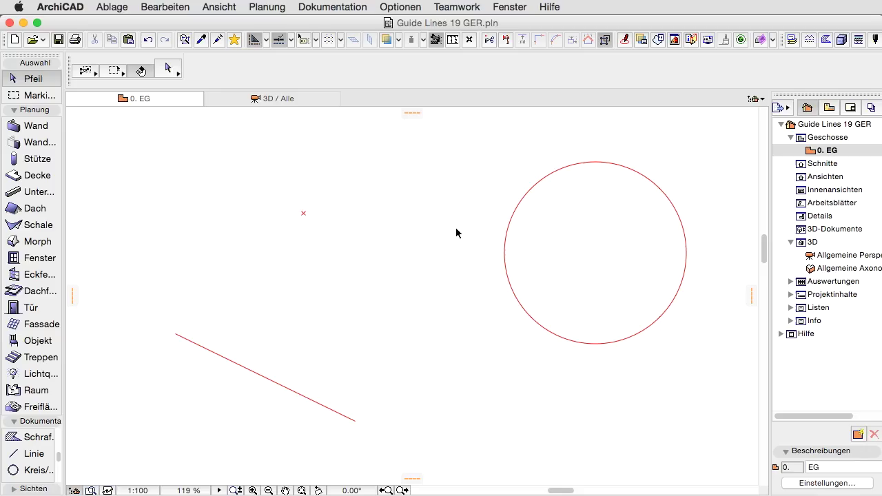
Step: Select the circle so a guide line from the hotspot snaps tangent to it
click(511, 224)
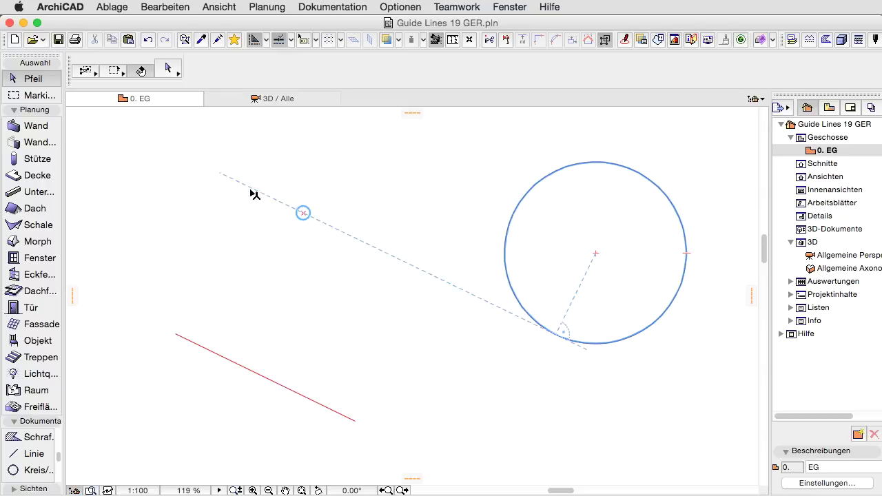
Step: Place the tangent guide line from the hotspot, then clear it and the circle highlight
click(234, 205)
key(Escape)
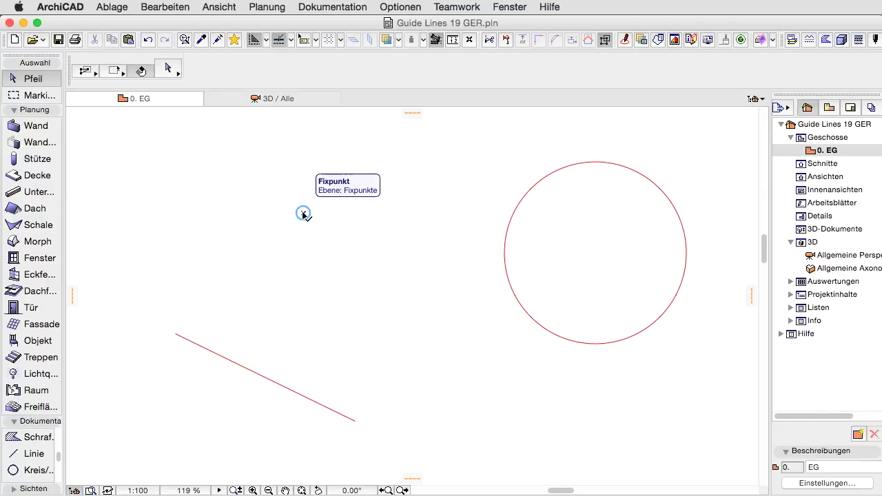
Step: Select the large circle as the reference for its centre and edge guides
click(504, 245)
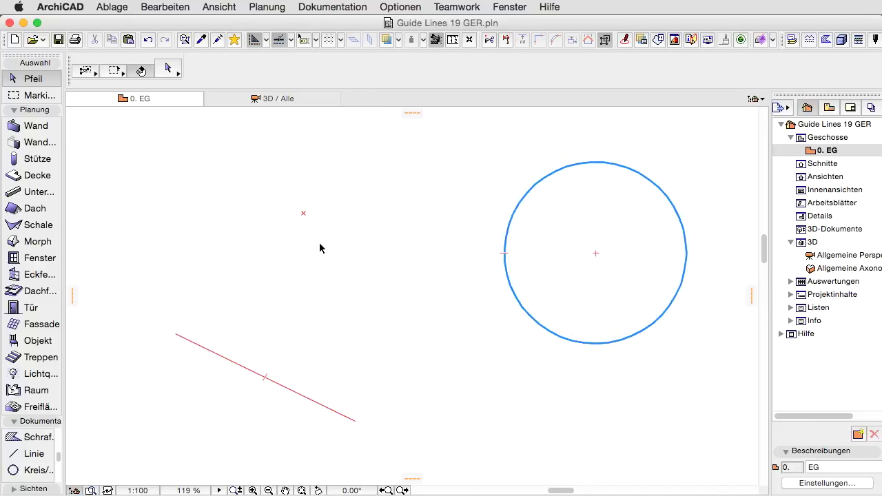
Step: Anchor a guide line on the circle, then zoom out to reveal the smaller second circle
click(304, 213)
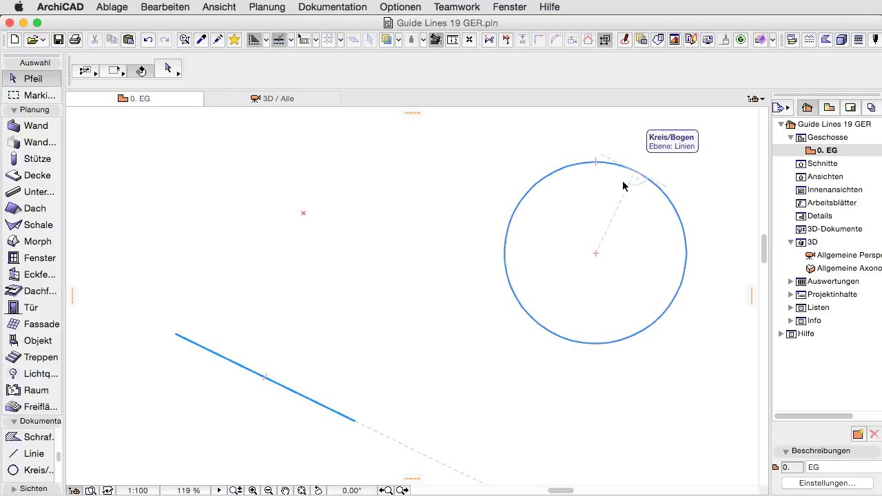
click(402, 490)
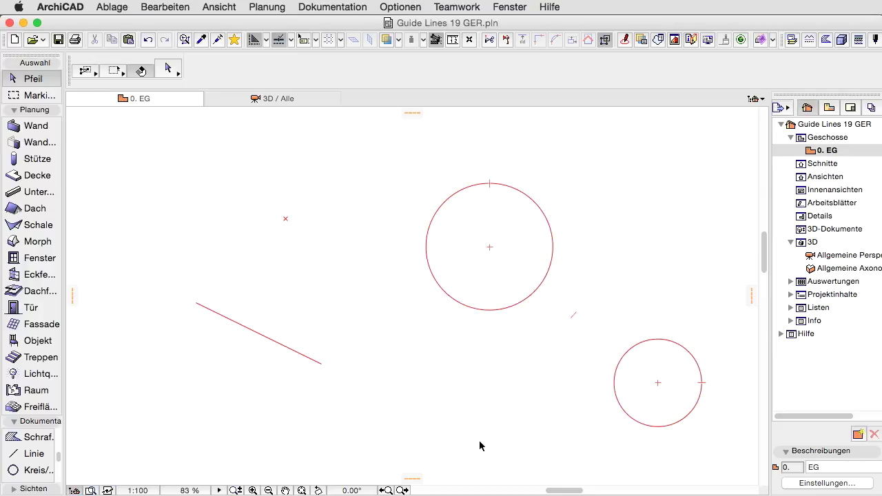
Step: Pan to the two-line corner, select its top line to preview the bisector guide, then clear it
click(400, 490)
click(399, 490)
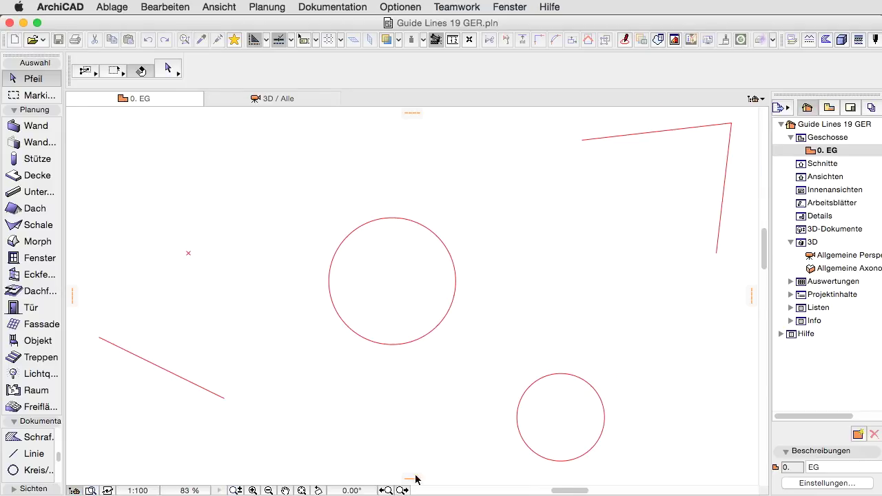
click(653, 138)
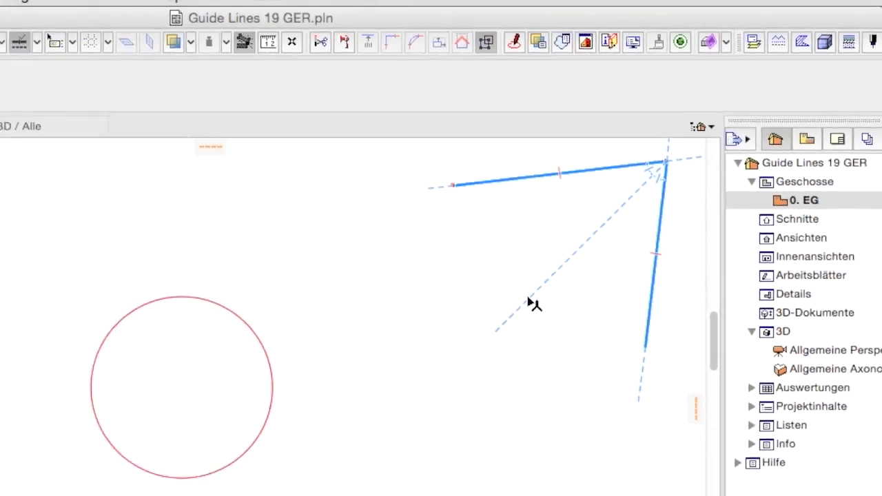
key(Escape)
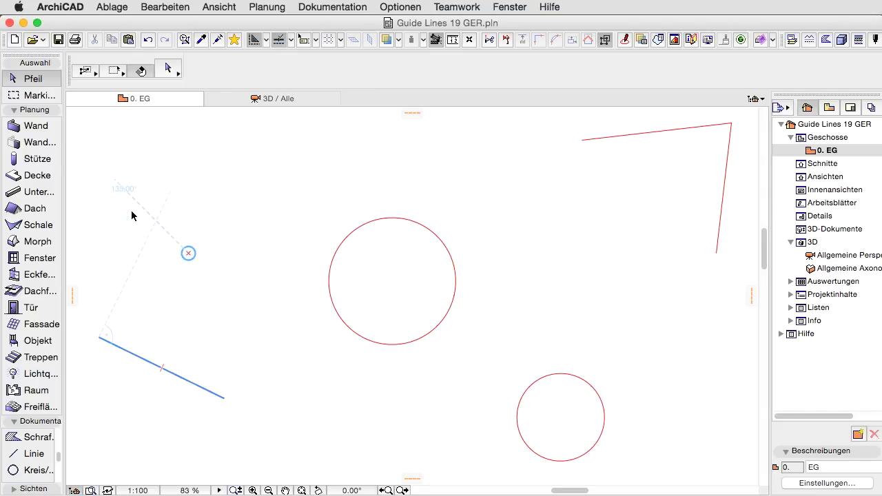
Step: Pan the drawing slightly down so both circles can be referenced for a centre-to-centre guide
middle_drag(134, 213, 135, 374)
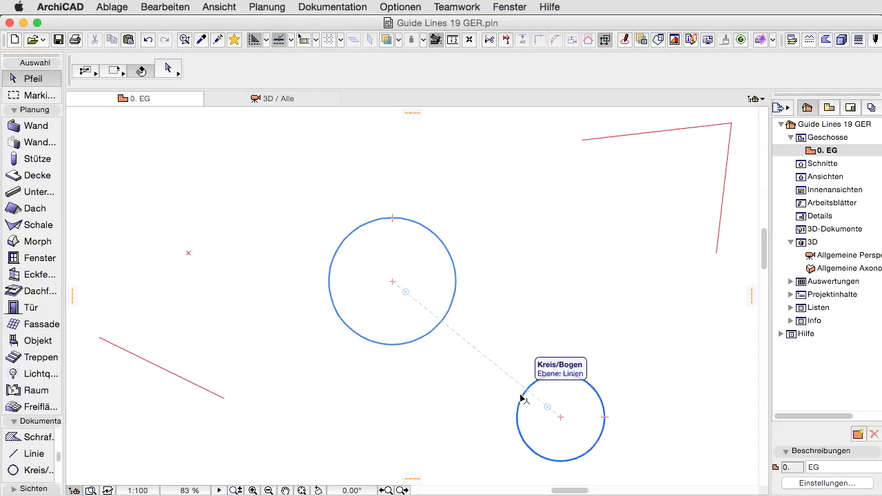
Step: Pan the plan upward to bring the upper-right two-line corner into view
middle_drag(443, 344, 418, 194)
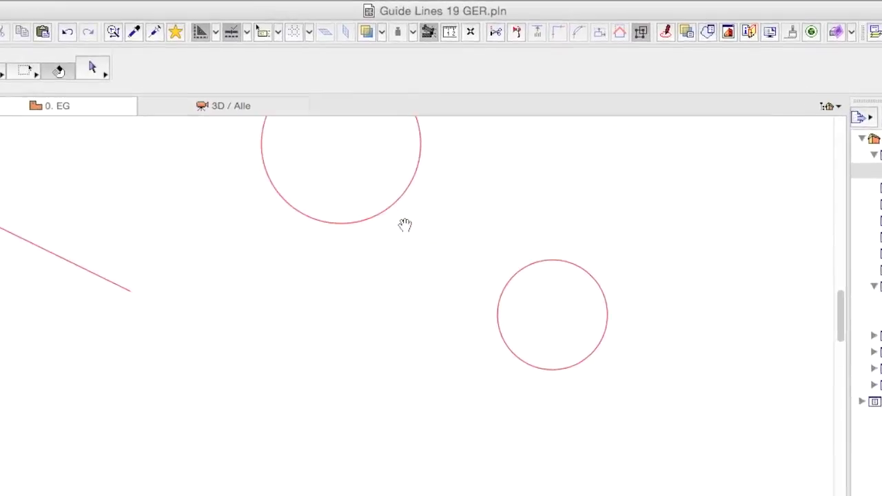
middle_drag(404, 225, 403, 186)
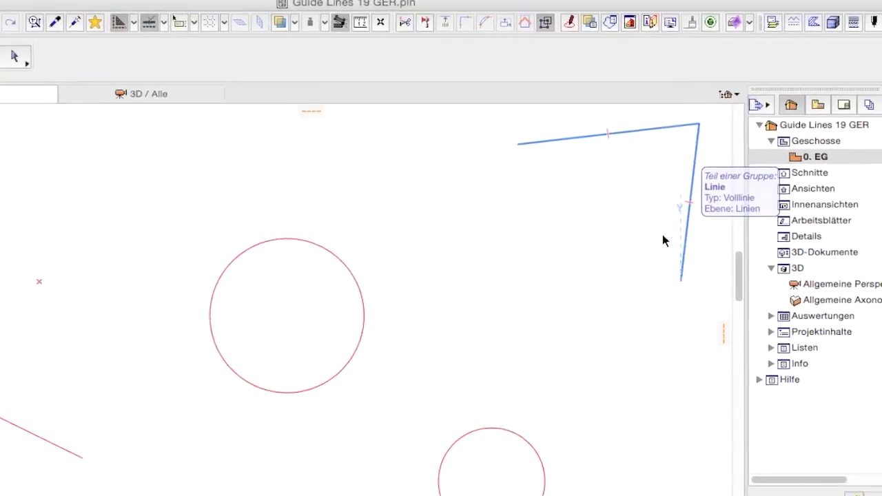
Step: Zoom the plan, then return to the previous view
scroll(467, 308, up, 2)
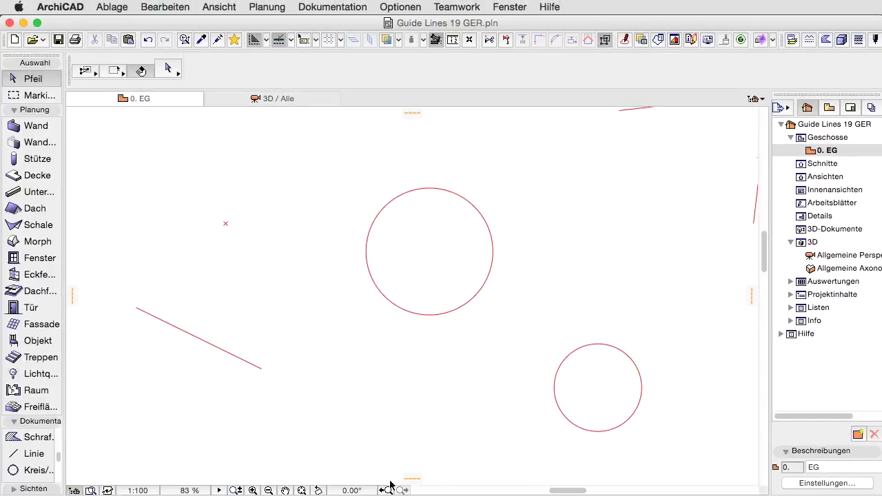
click(387, 491)
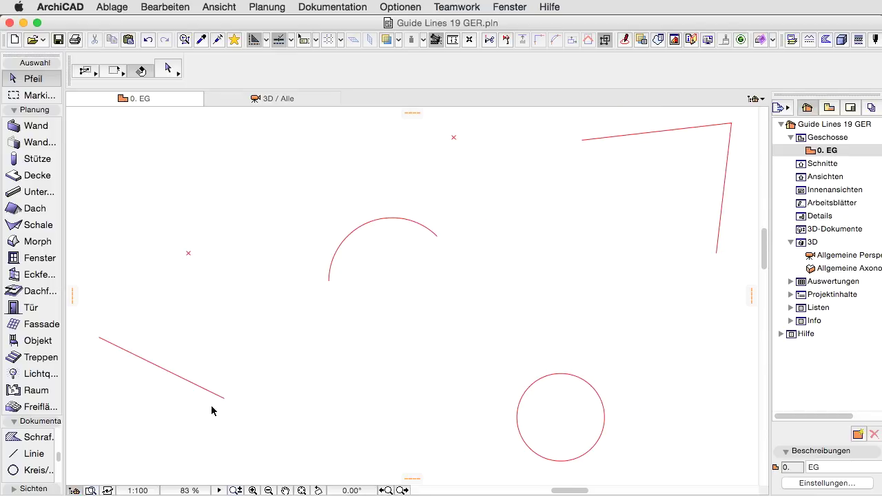